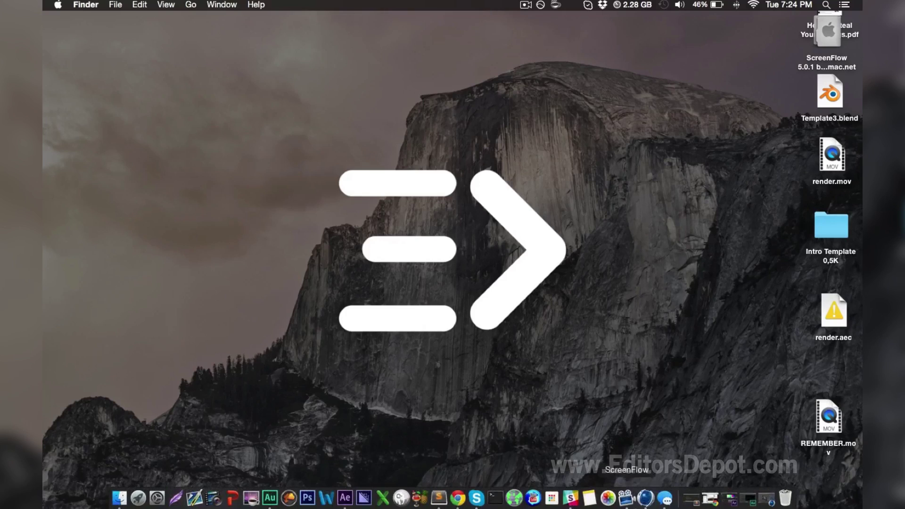
Select both MoText objects and replace NAME with DEPOT, previewing the animation.
left_click(649, 498)
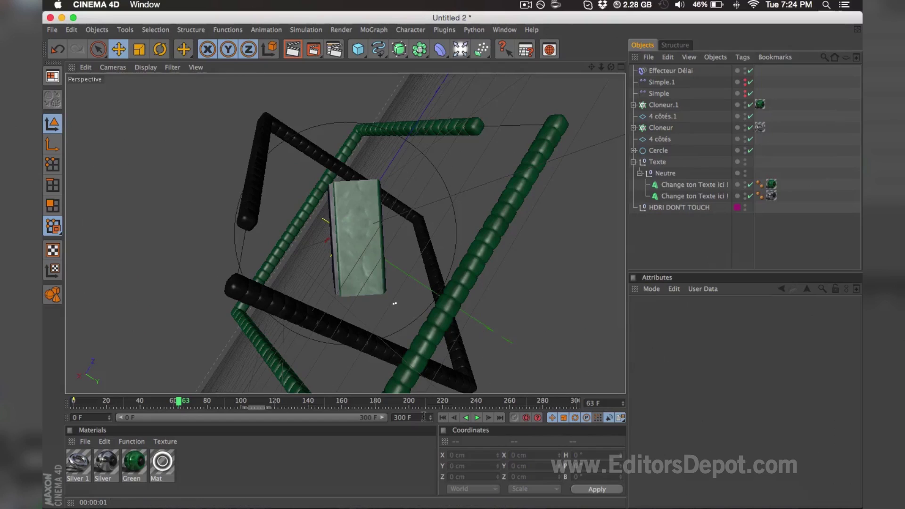
left_click_drag(359, 404, 309, 404)
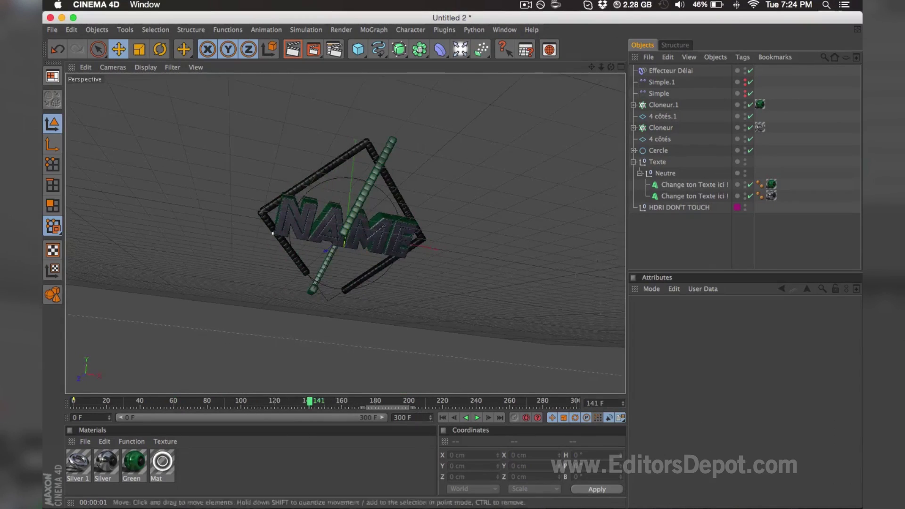
left_click(665, 184)
left_click(669, 196, "shift")
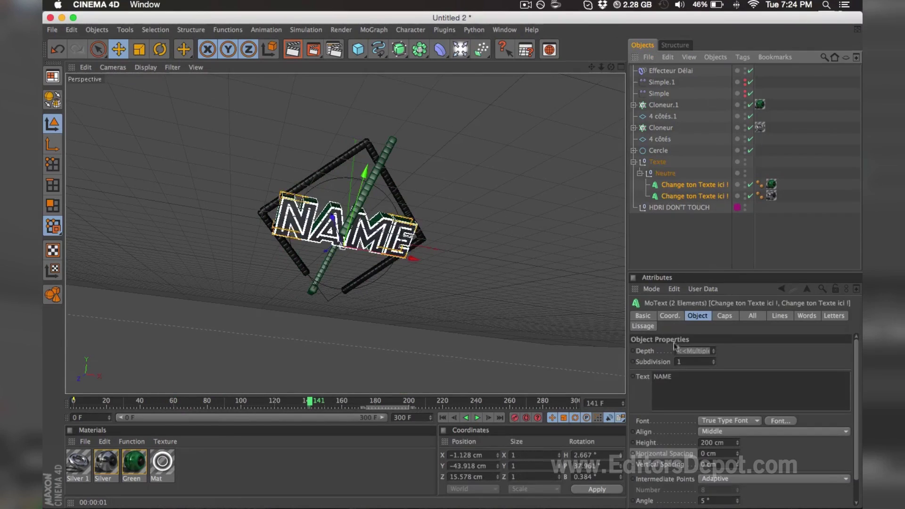
double_click(678, 376)
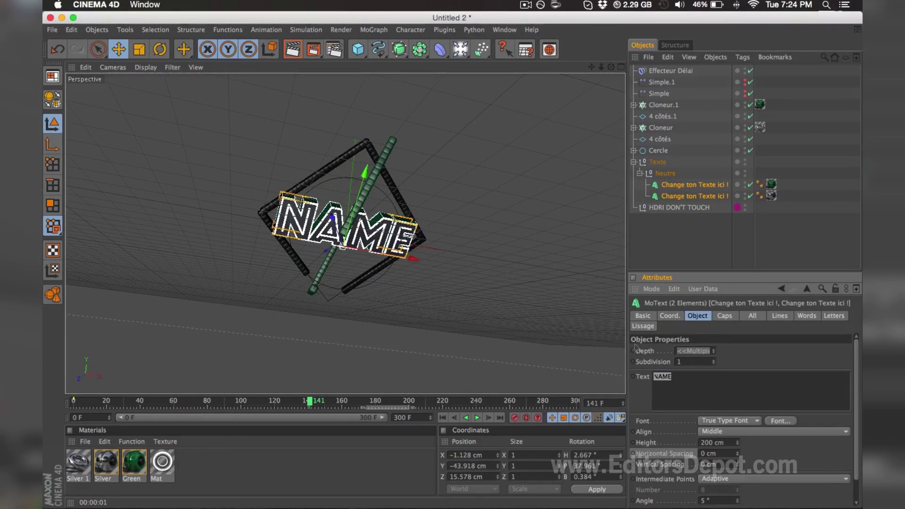
type("DEPOT")
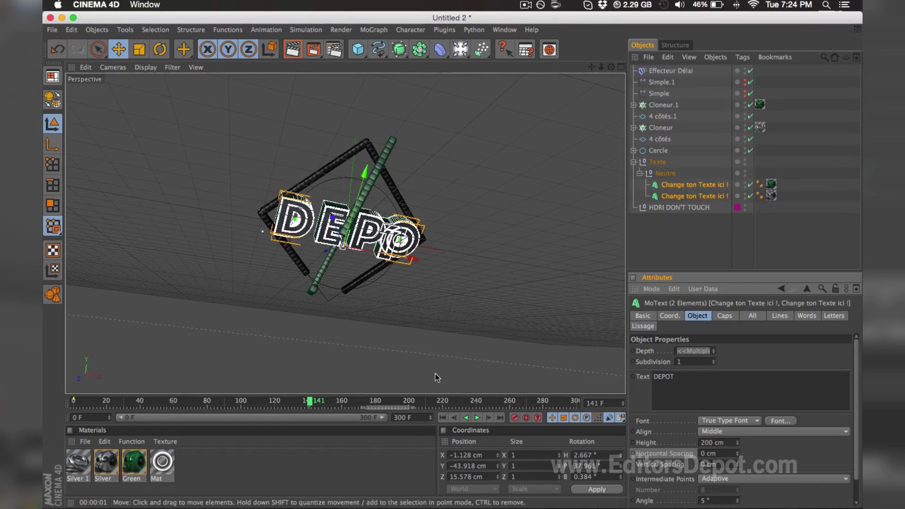
left_click(383, 402)
left_click_drag(376, 401, 336, 407)
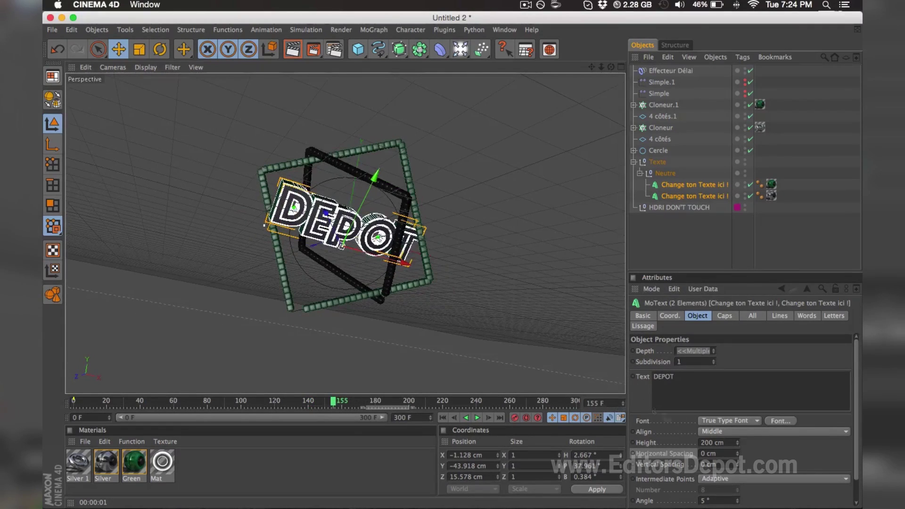
Reduce the MoText height from 200 cm to 140 cm and preview the resized text.
left_click(712, 443)
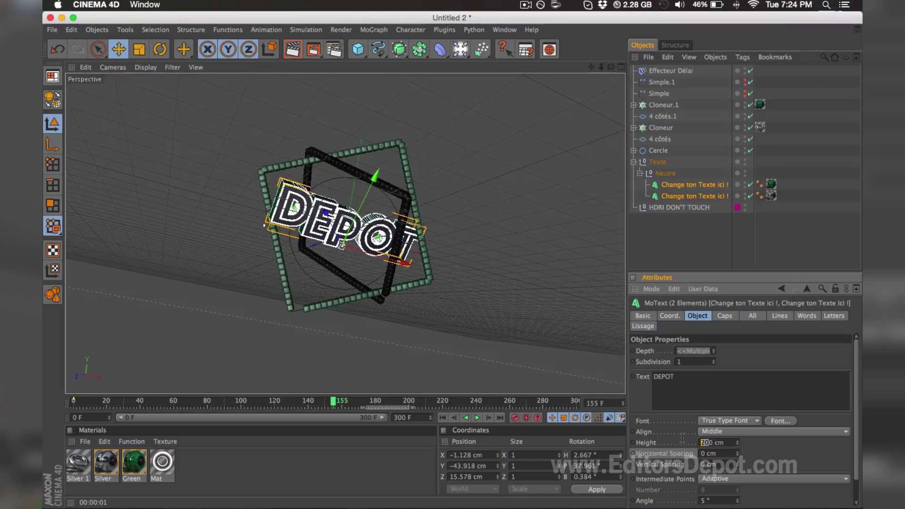
key("BackSpace")
key("BackSpace")
type("14")
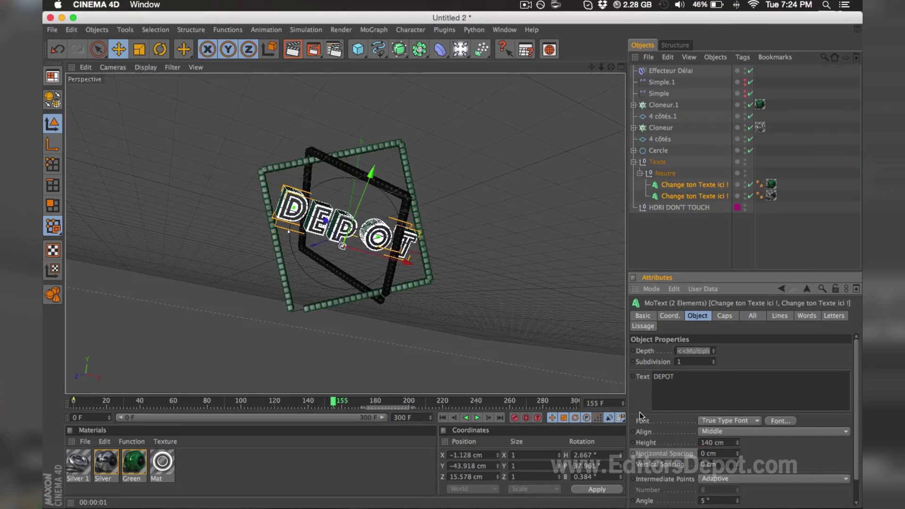
left_click(319, 403)
left_click_drag(320, 403, 346, 412)
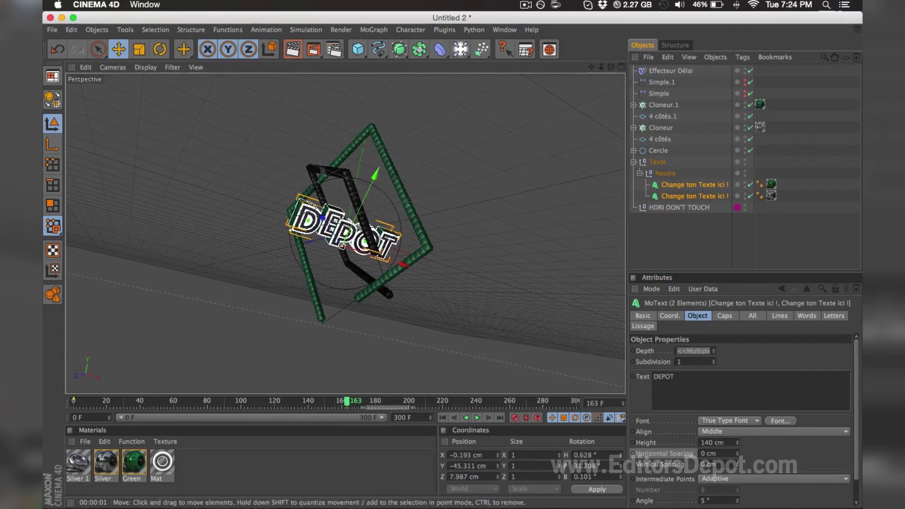
Make the Green material's reflection and base colour deep red (R 175, G 2, B 8).
double_click(773, 190)
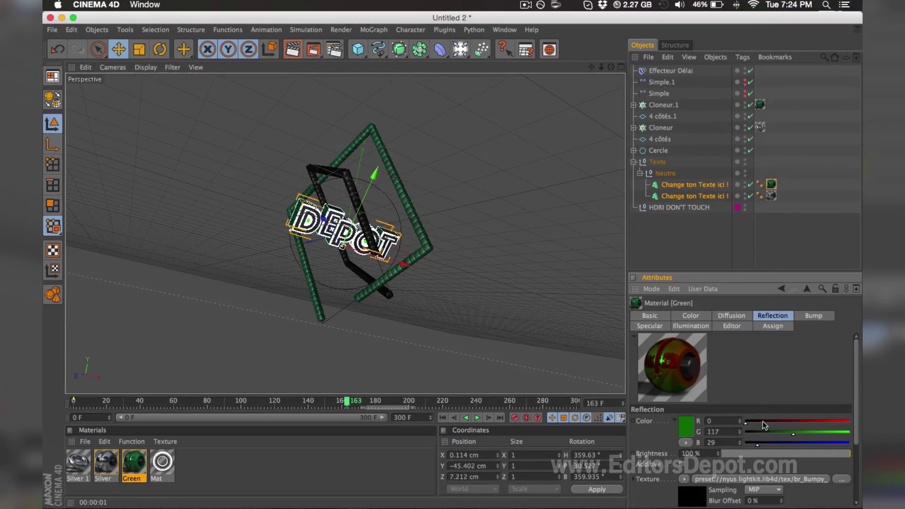
left_click_drag(762, 422, 747, 435)
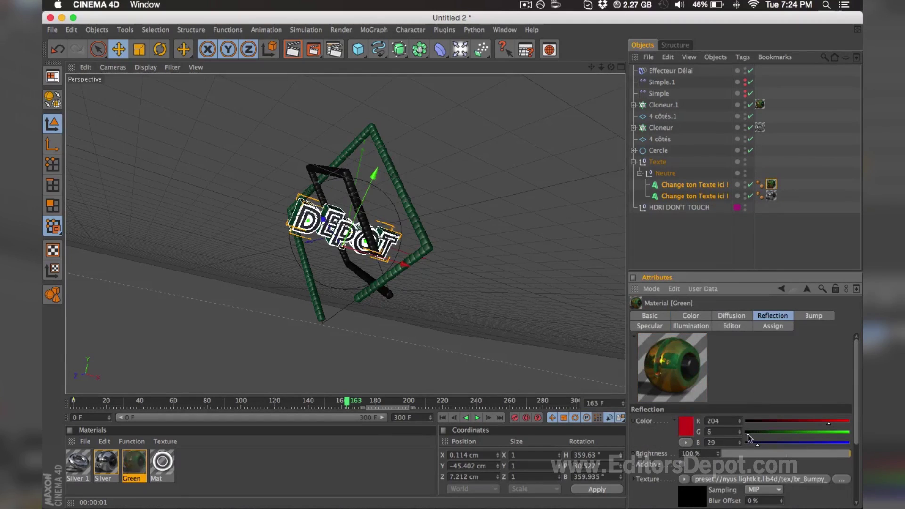
left_click(731, 316)
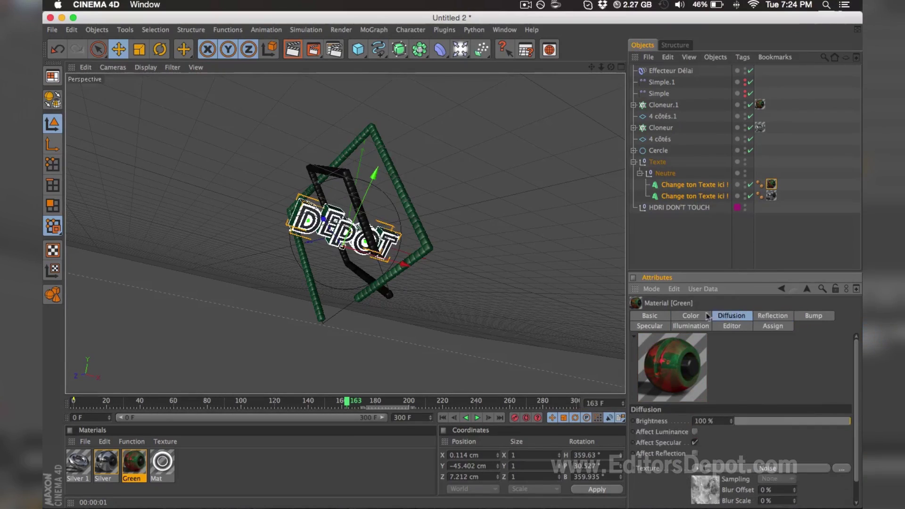
left_click(710, 316)
left_click(816, 421)
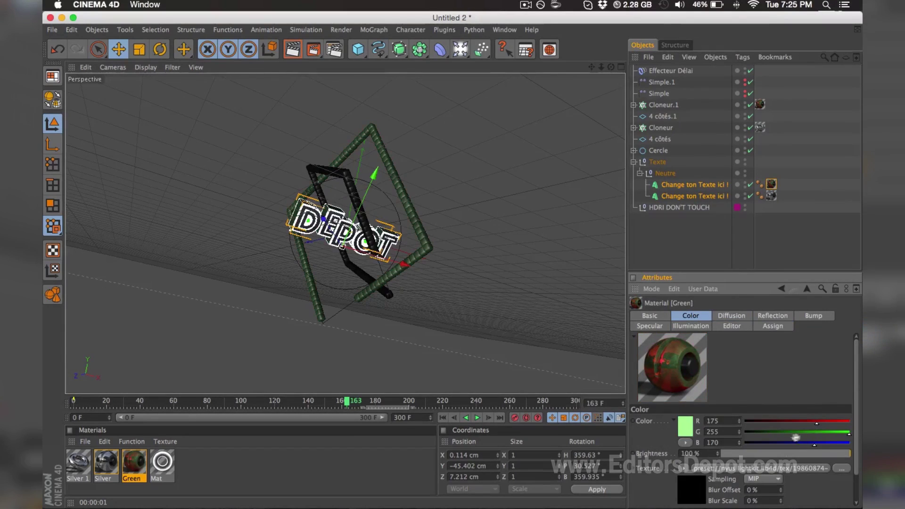
left_click_drag(796, 432, 748, 442)
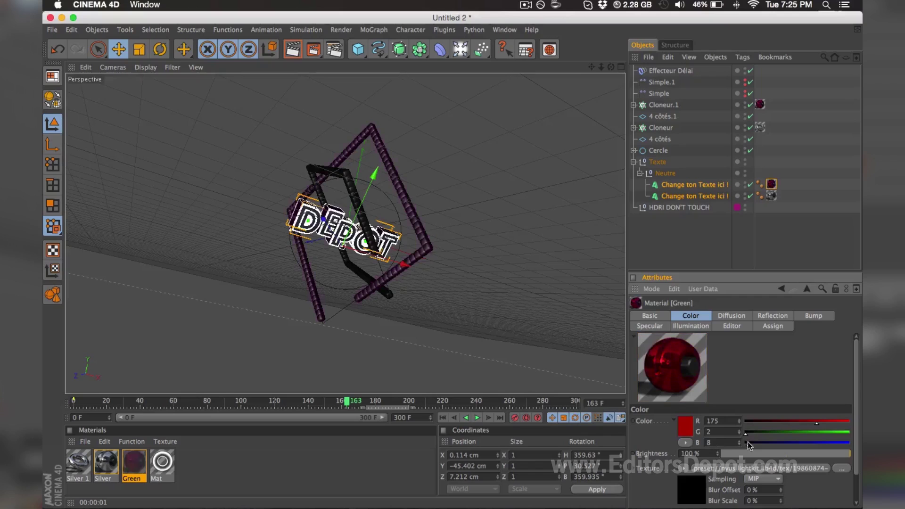
Render the active view, dismissing the missing-texture warning, then return to the editor view.
left_click(294, 49)
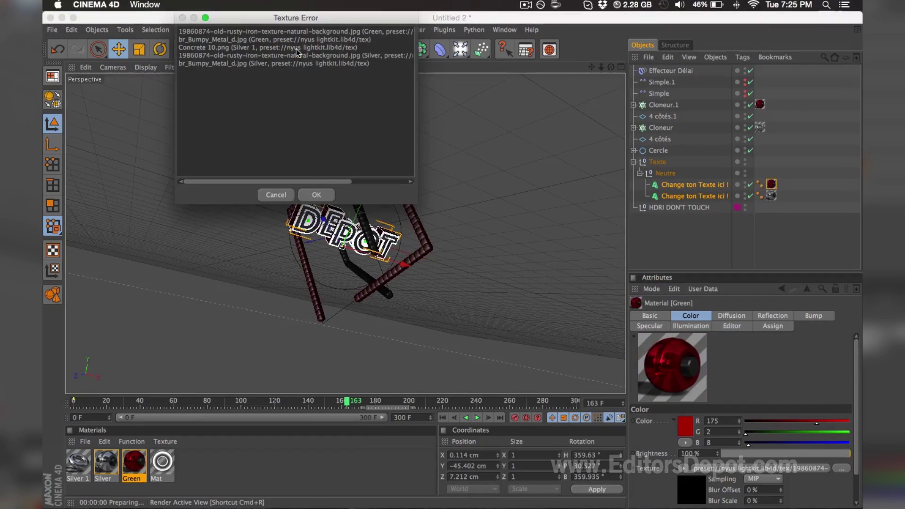
key("Return")
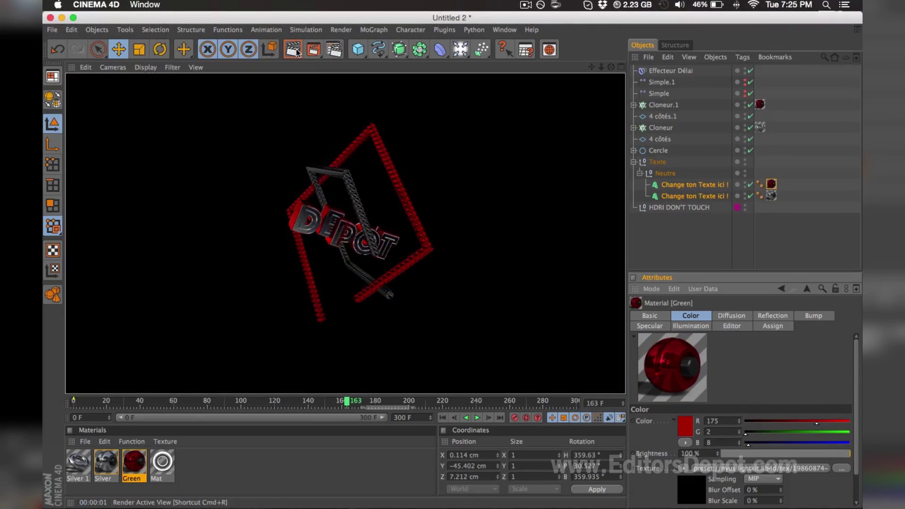
left_click(215, 95)
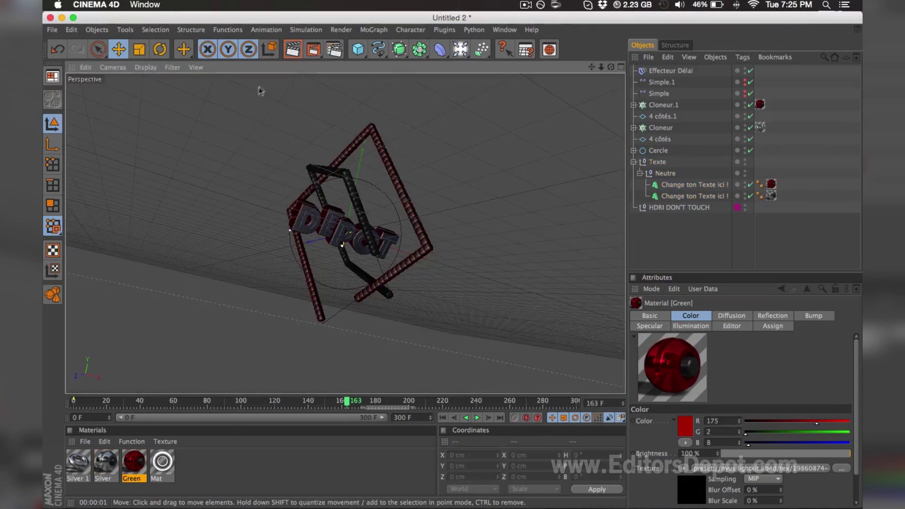
Set the render Save format to QuickTime Movie.
left_click(333, 51)
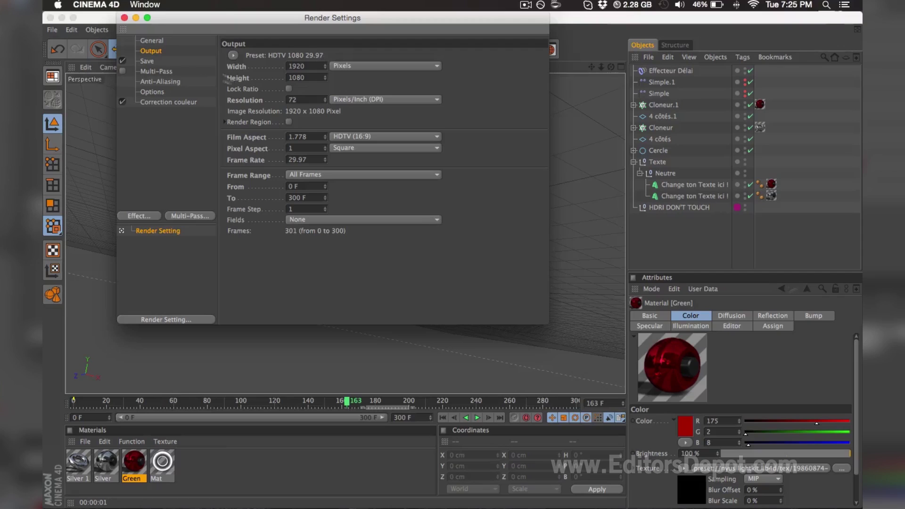
left_click(147, 62)
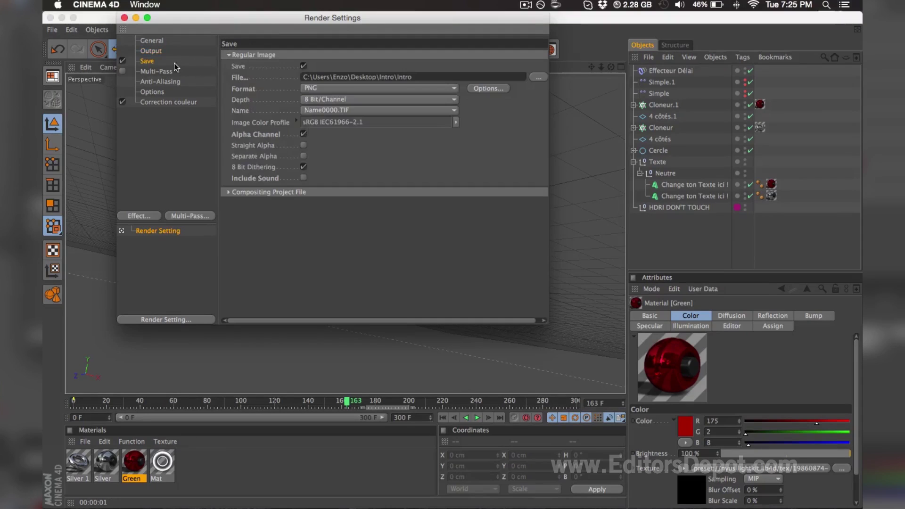
left_click(334, 88)
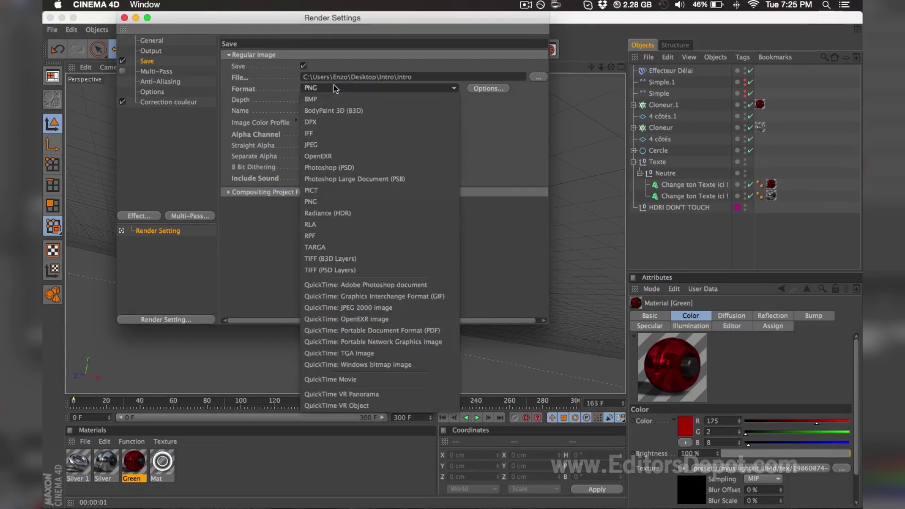
left_click(364, 380)
Name the output file RENDER TUTORIAL on the Desktop and close Render Settings.
left_click(537, 78)
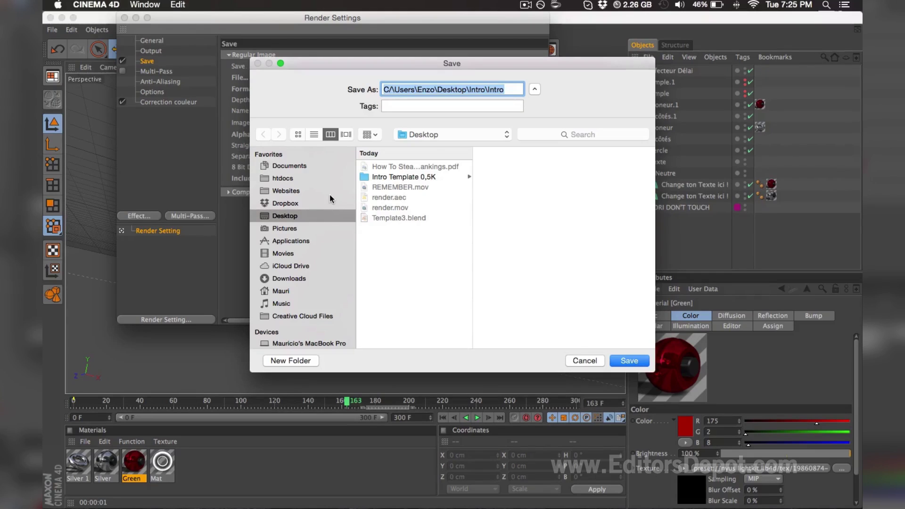
type("RENDER TUTORIAL")
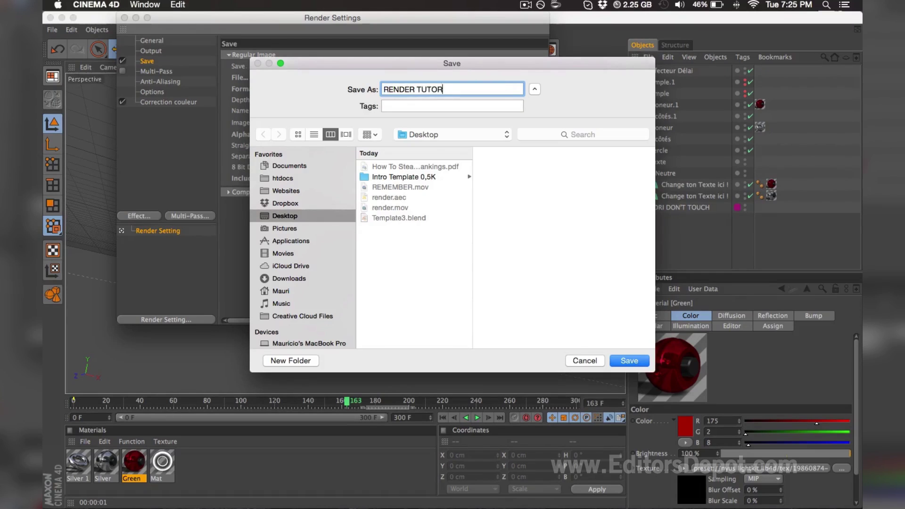
key("Return")
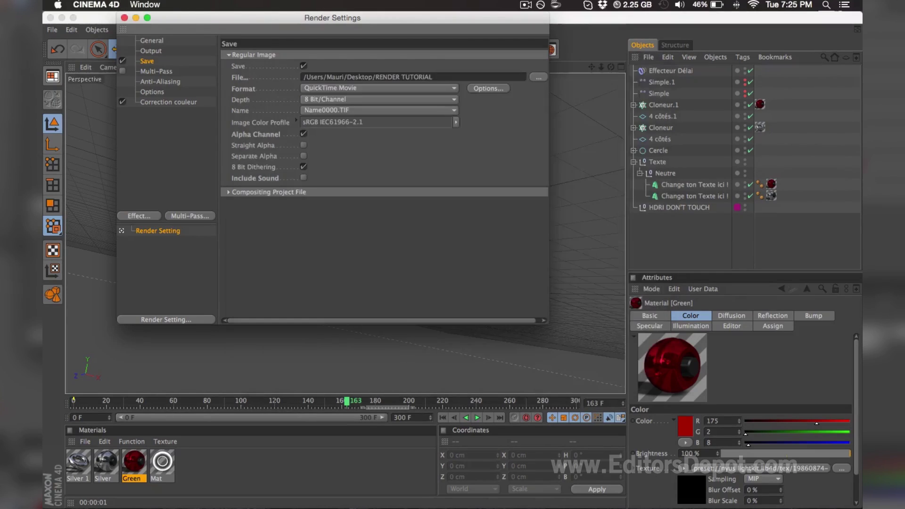
left_click(124, 18)
left_click(313, 50)
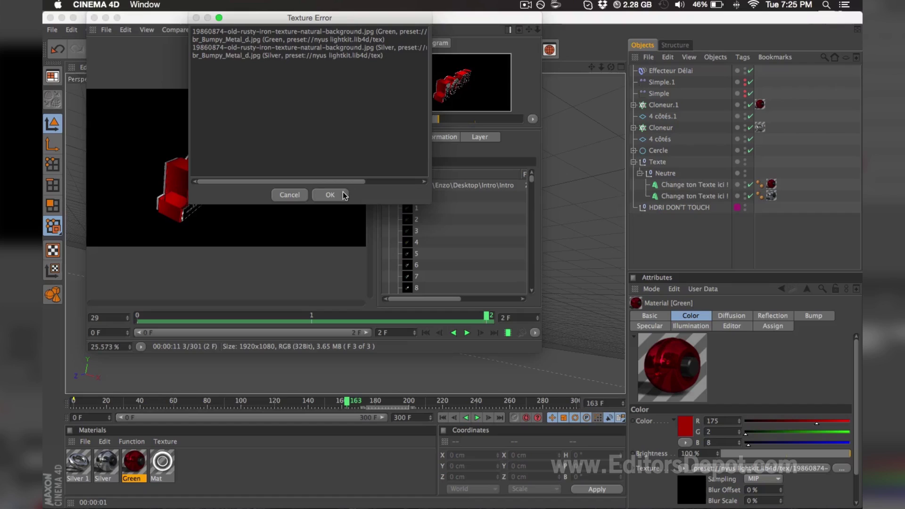
left_click(343, 191)
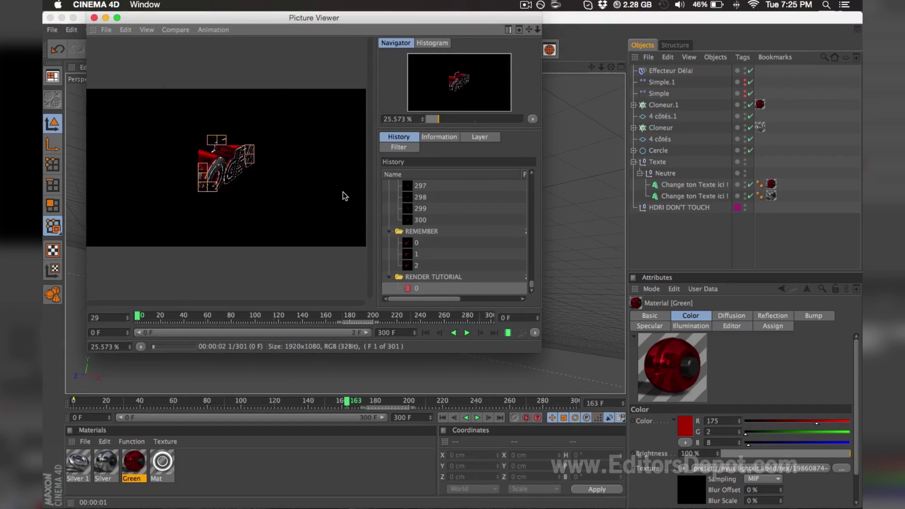
left_click(94, 18)
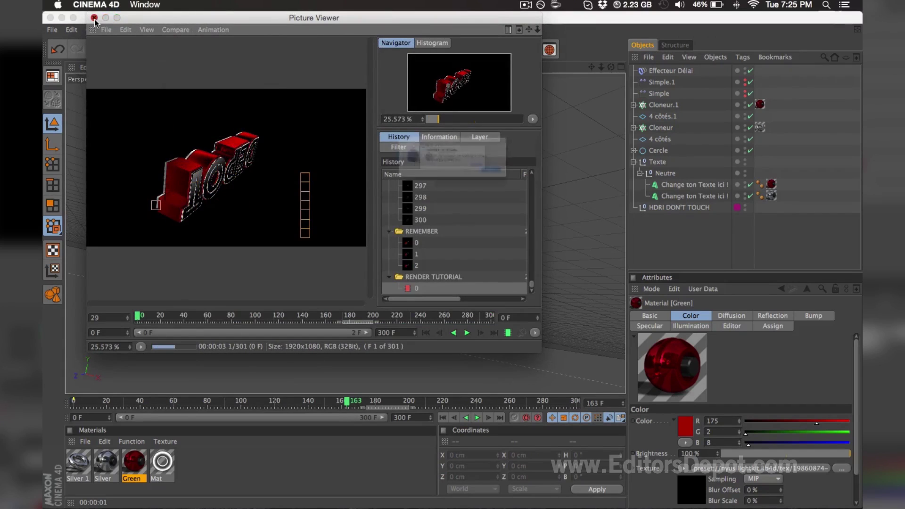
left_click(538, 184)
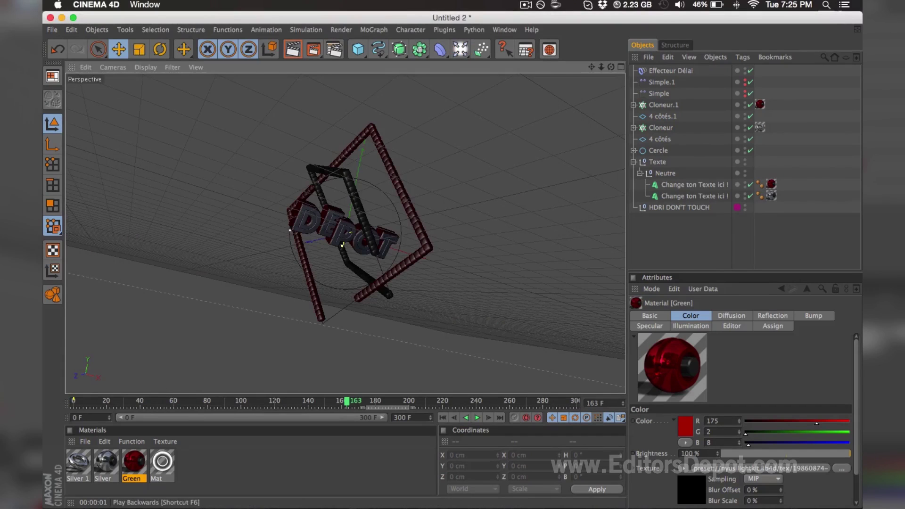
mouse_move(392, 498)
left_click(354, 498)
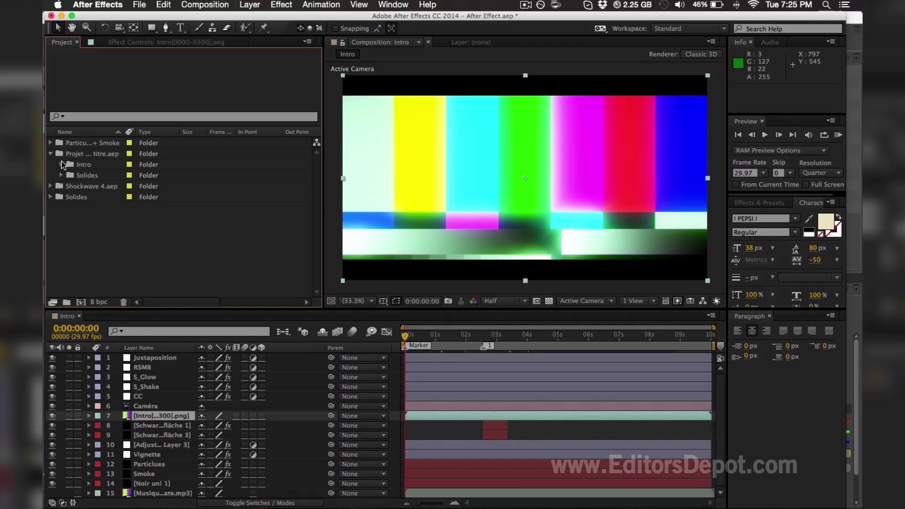
Replace the Intro PNG sequence footage with render.mov and check the comp at 0:00:01:09.
left_click(61, 164)
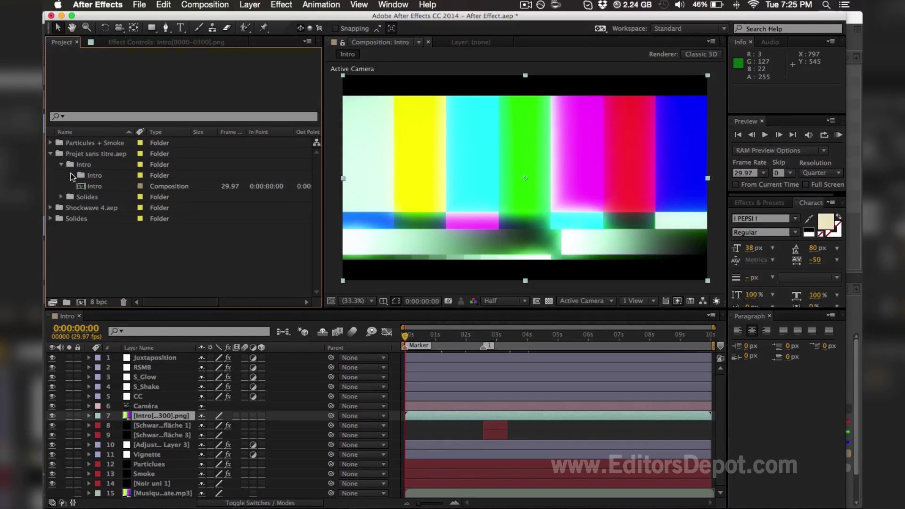
left_click(71, 174)
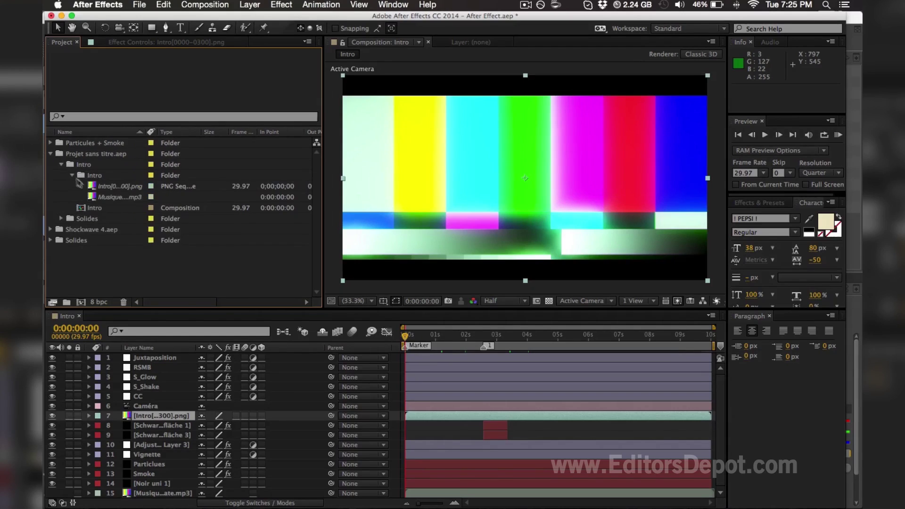
left_click(105, 186)
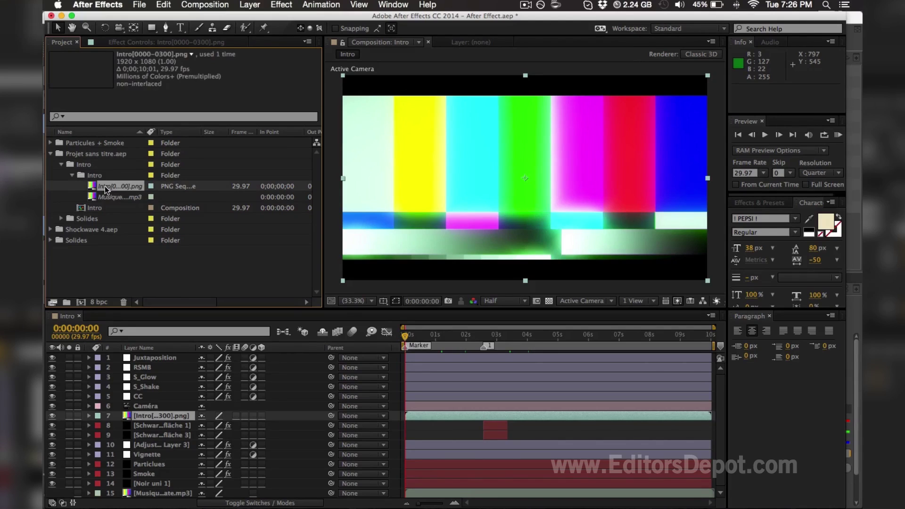
key("super+h")
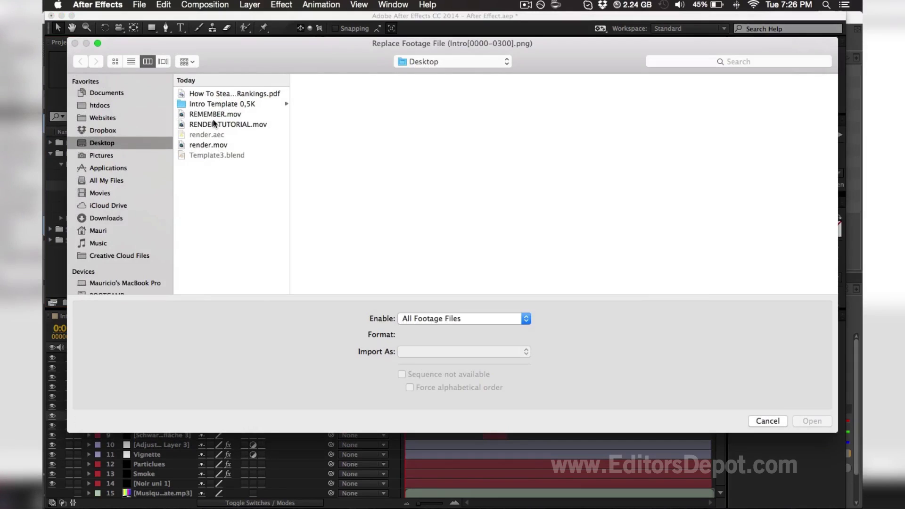
left_click(213, 145)
double_click(213, 146)
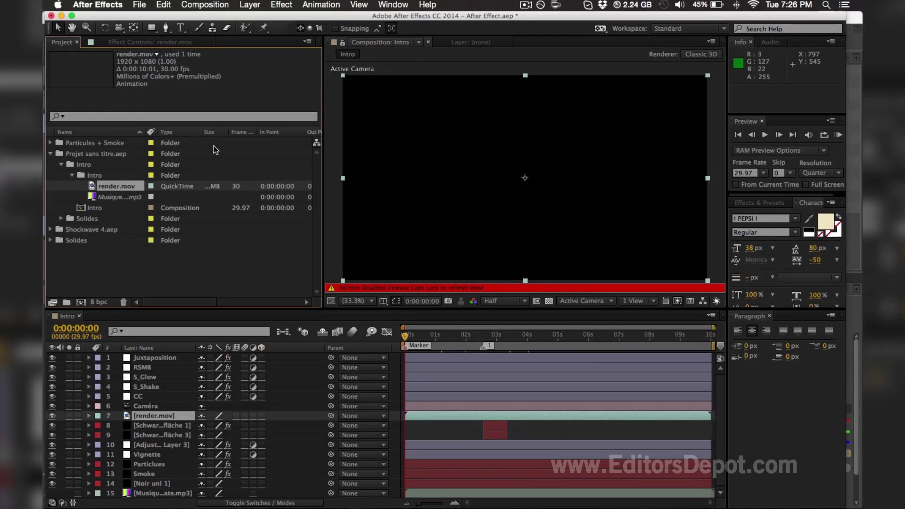
key("Caps_Lock")
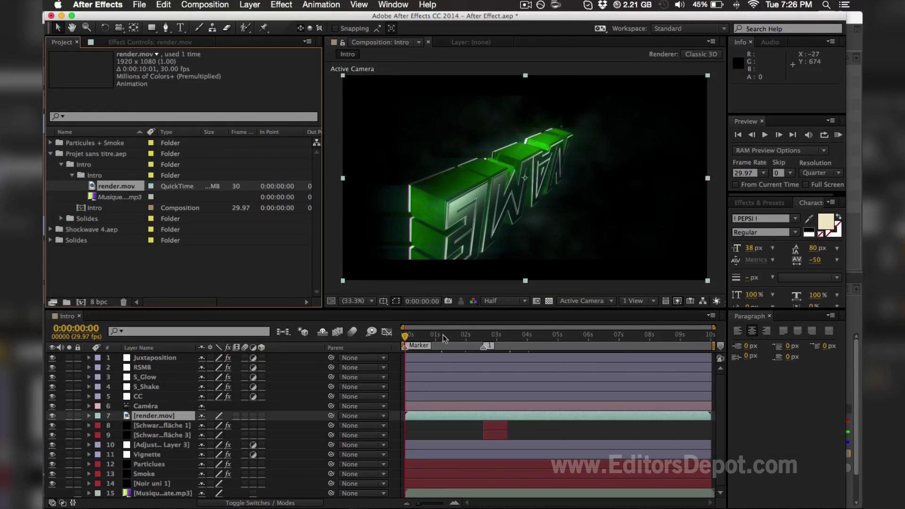
left_click(444, 336)
left_click_drag(444, 336, 461, 337)
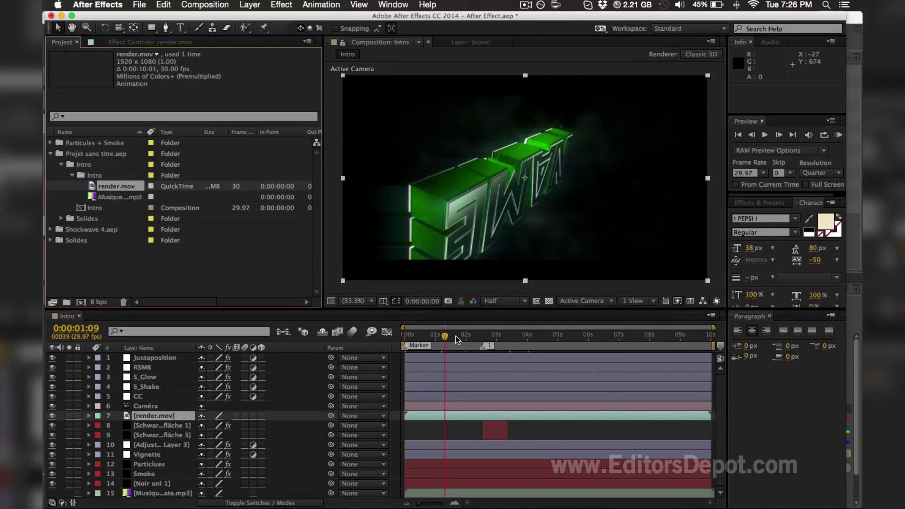
left_click(520, 336)
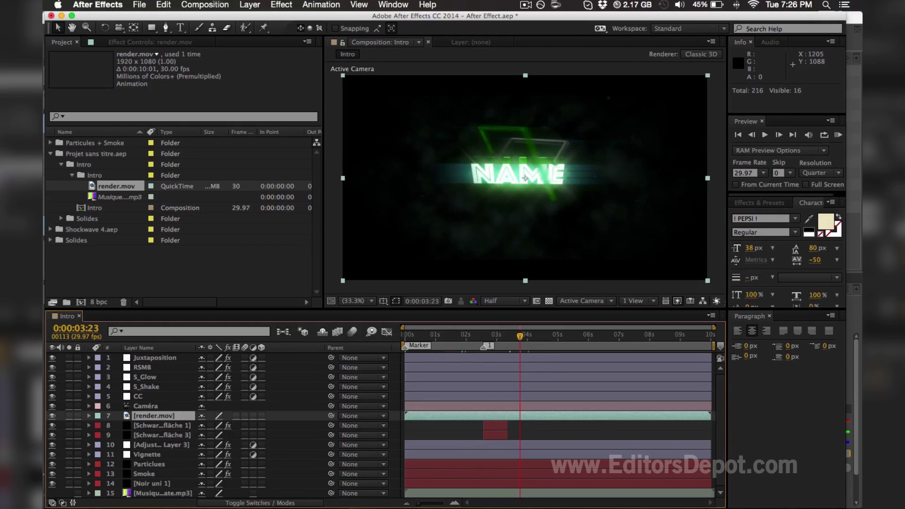
left_click(201, 4)
left_click(216, 89)
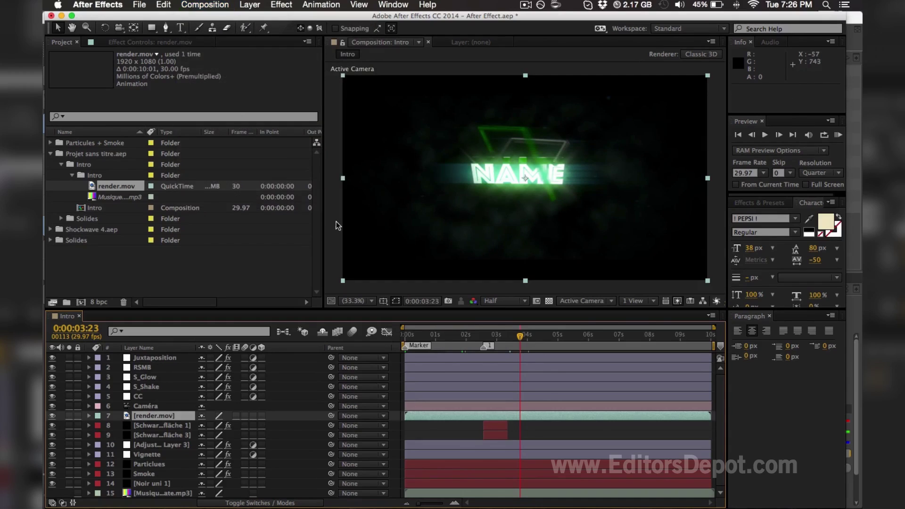
left_click(464, 334)
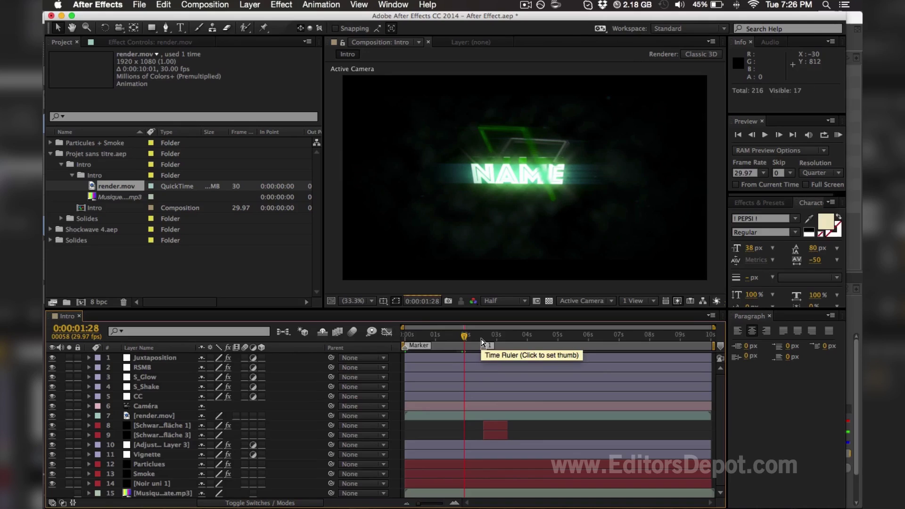
left_click_drag(485, 341, 497, 336)
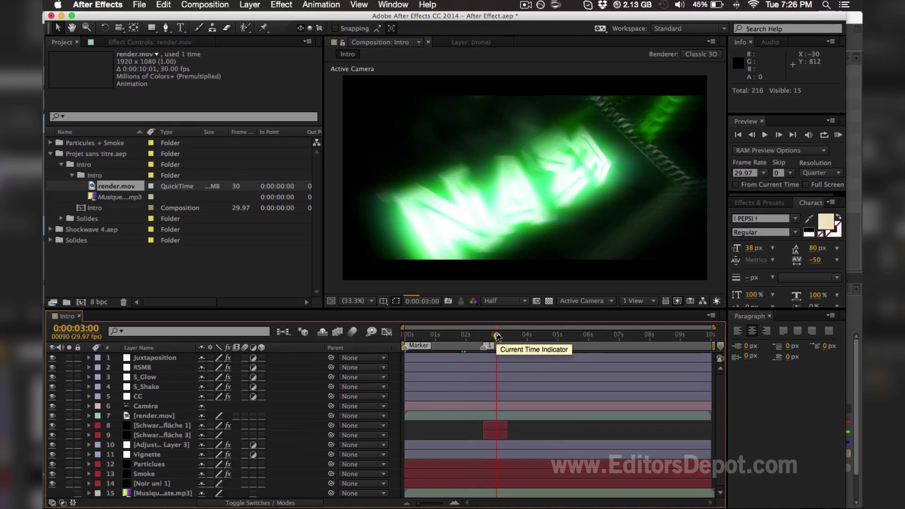